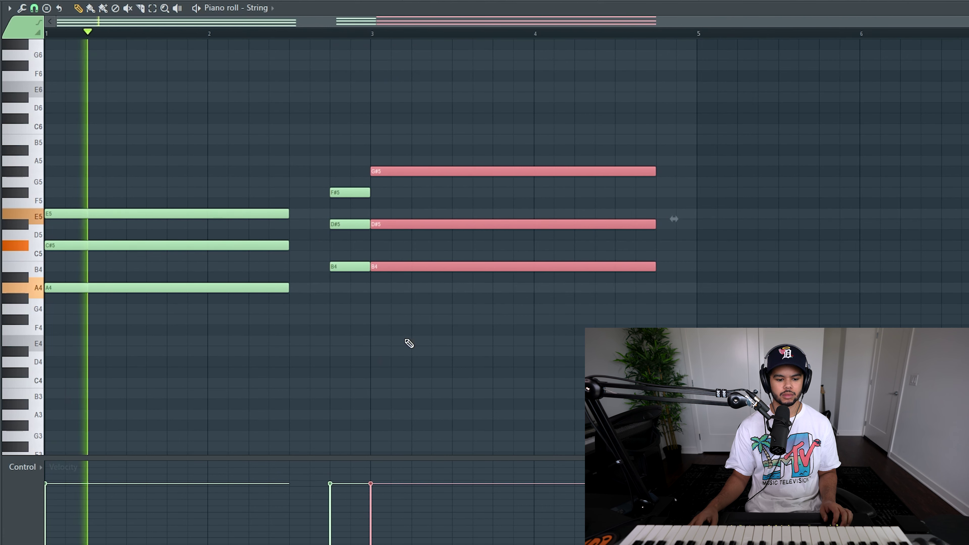
Step: Randomize the velocities of all String chord notes and duplicate the four-bar progression after itself
key("ctrl+a")
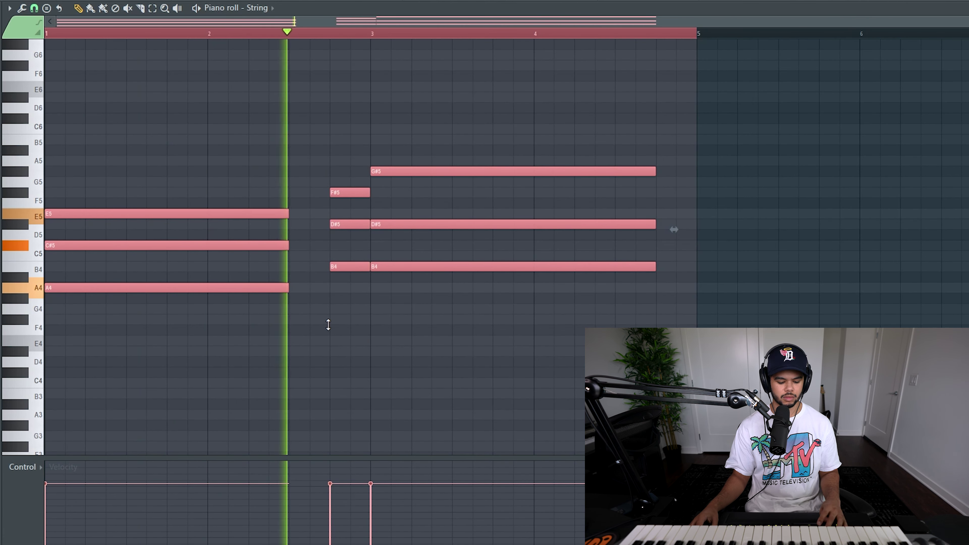
key("alt+r")
key("Return")
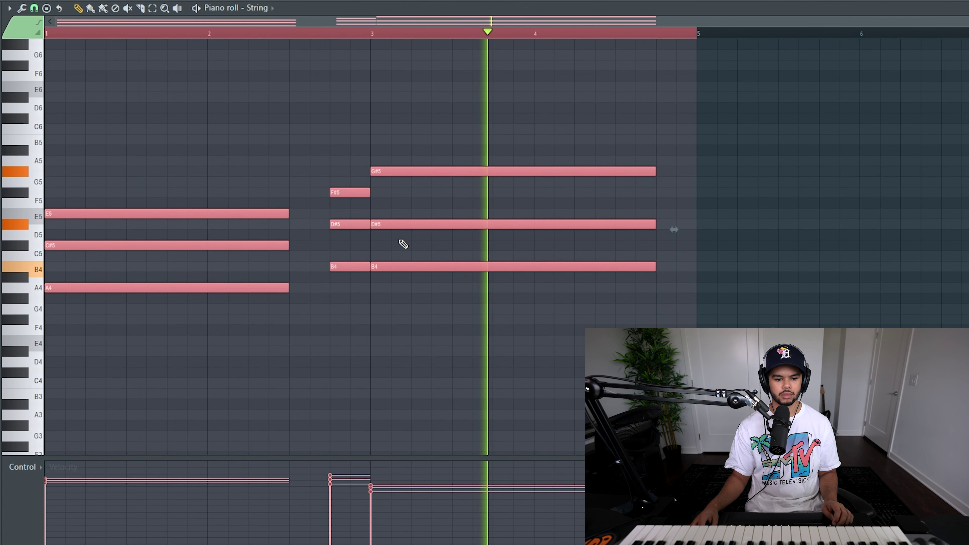
key("ctrl+d")
key("ctrl+b")
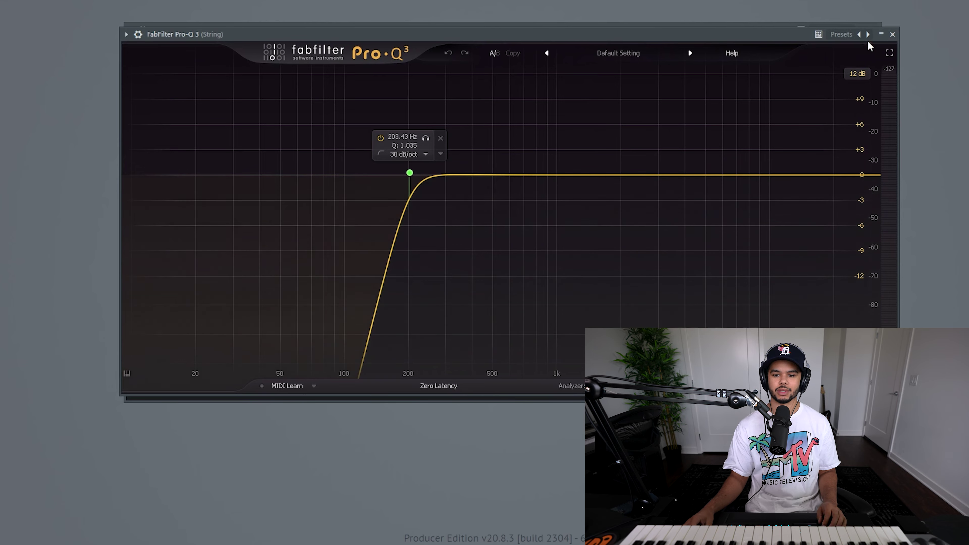
Step: Close the String equalizer and remove the short three-note chord just before bar 7 in the Piano part
left_click(892, 34)
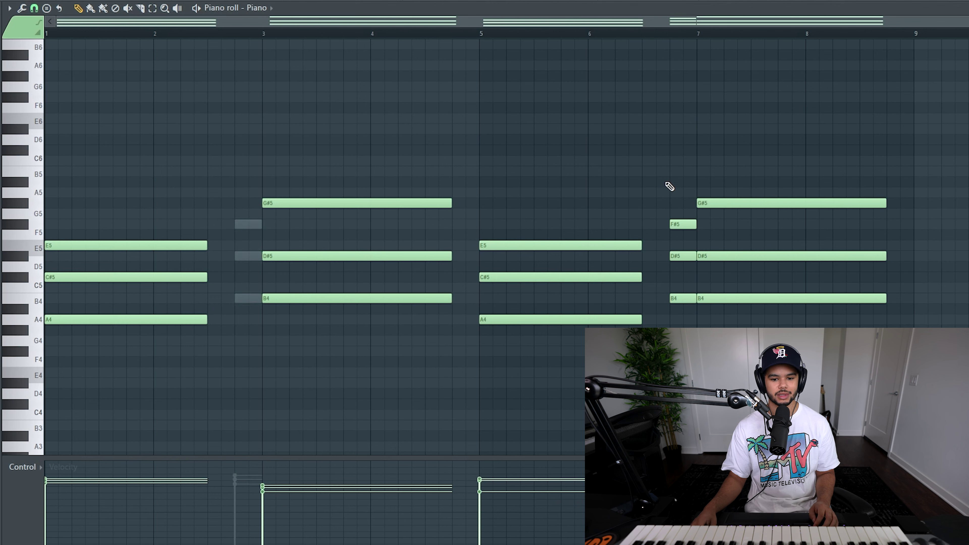
key("space")
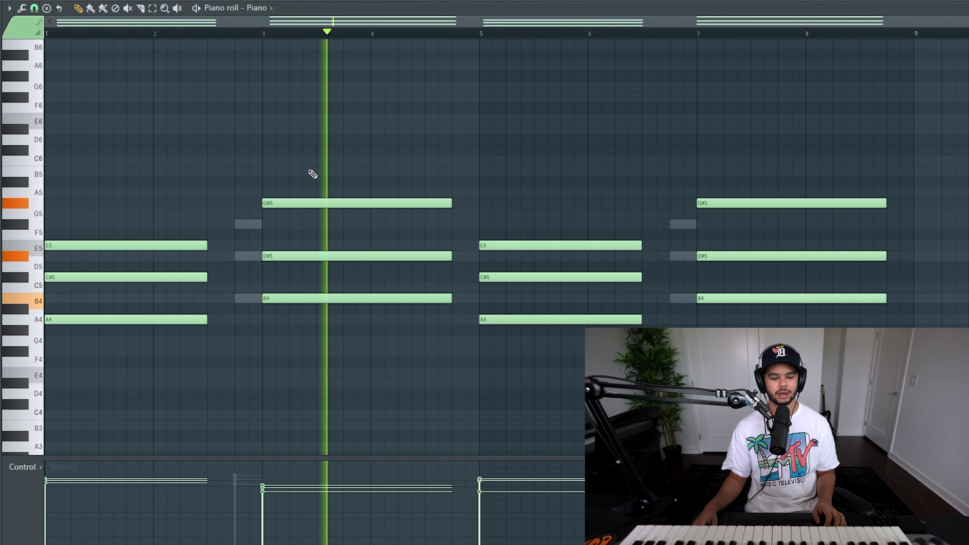
key("space")
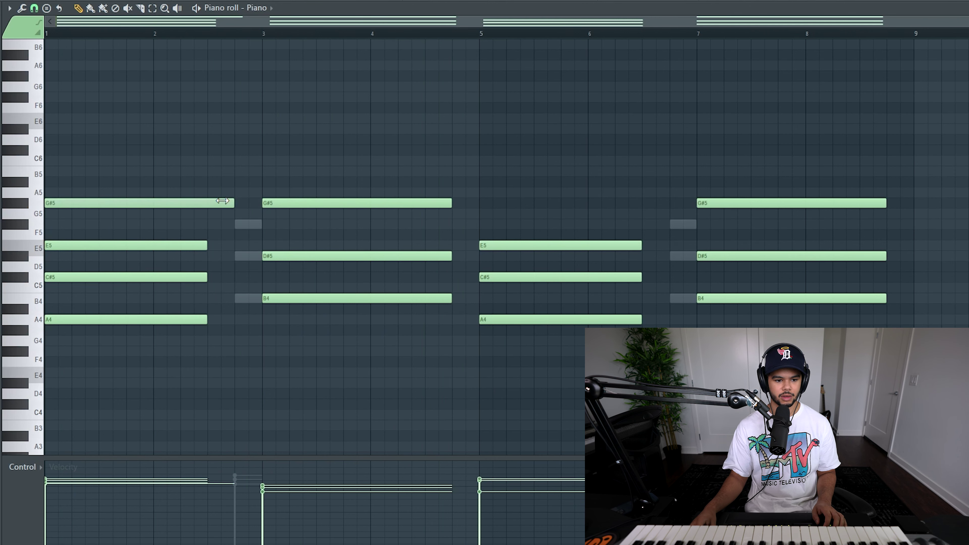
Step: Add G#5 above the Piano chords at bars 1 and 5 and B5 above those at bars 3 and 7, and audition the part
left_click(276, 172)
left_click(500, 215)
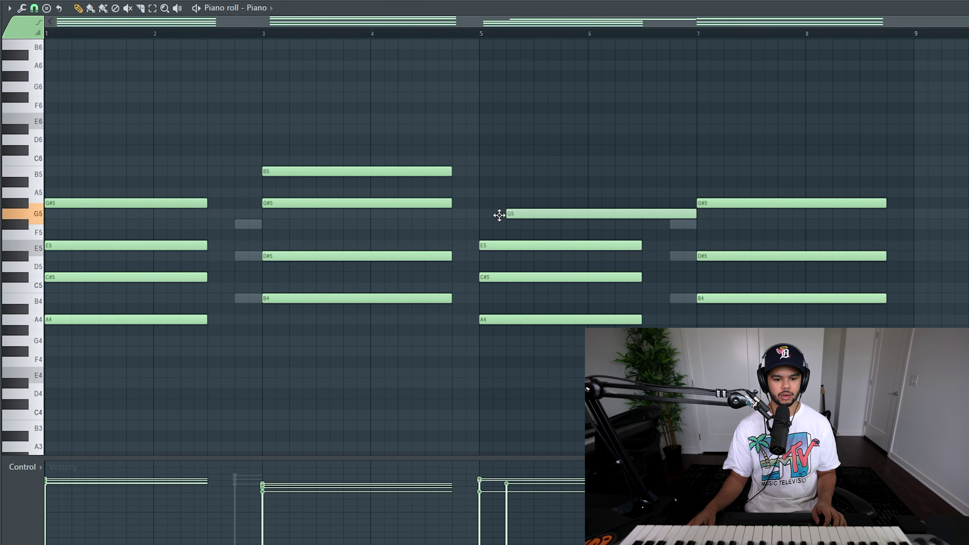
left_click_drag(480, 212, 480, 199)
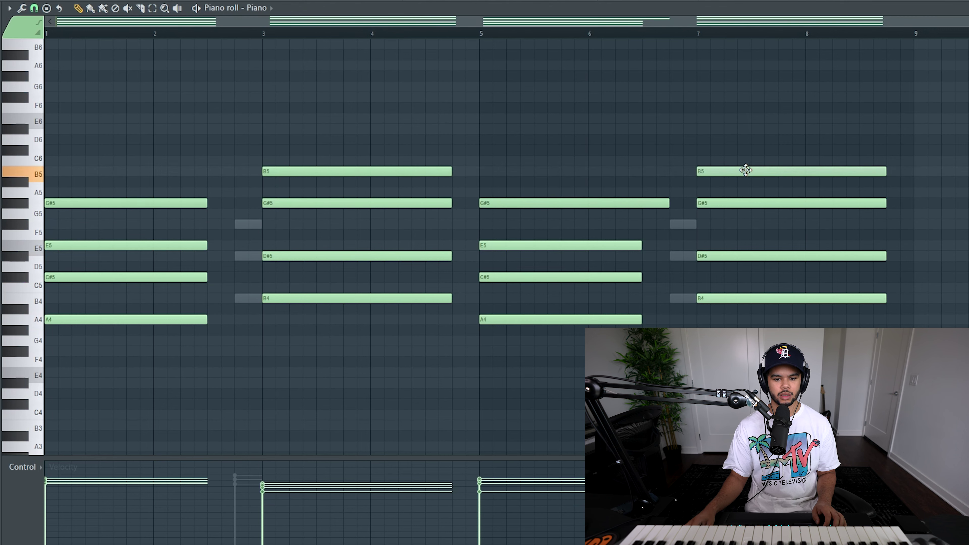
key("space")
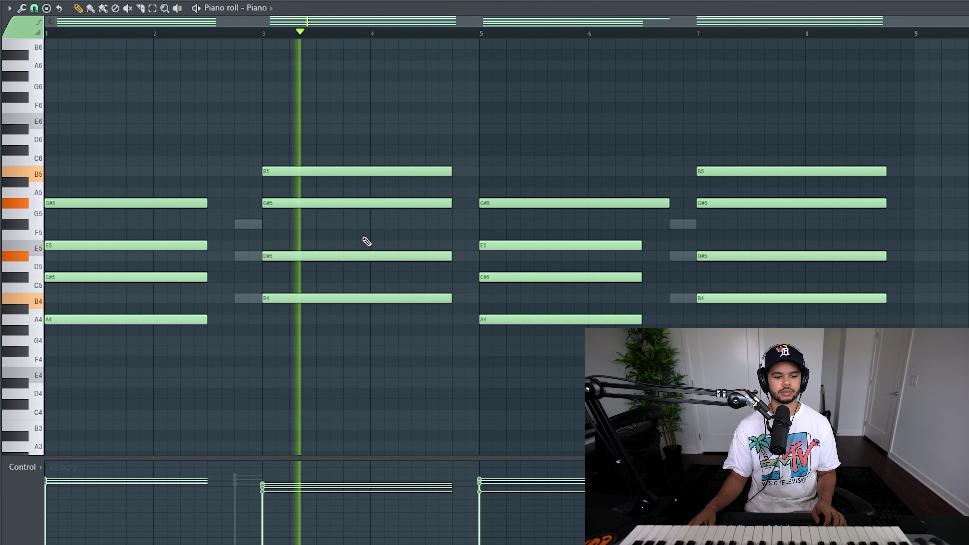
key("space")
left_click_drag(222, 223, 205, 224)
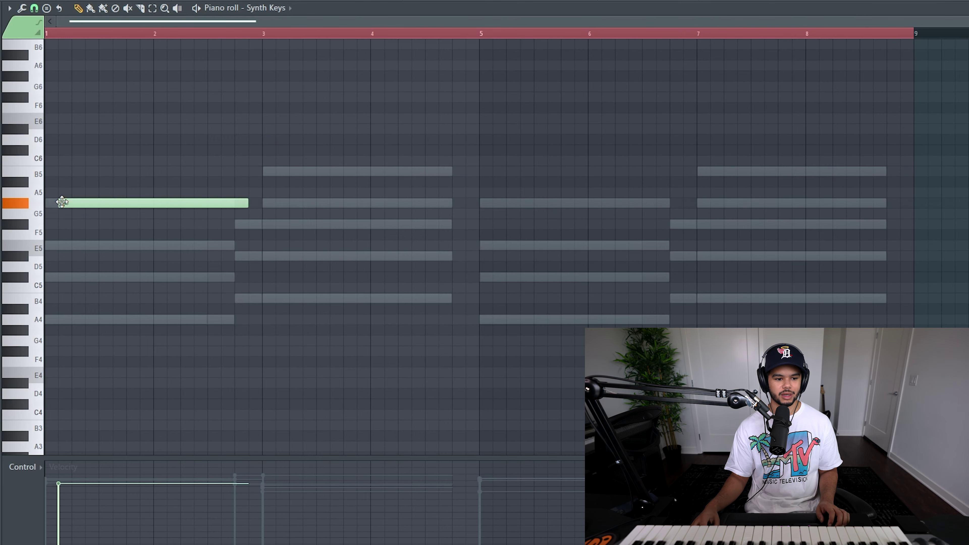
Step: Complete the Synth Keys line with G#5 at bars 1 and 5 and B5 at bars 3 and 7, extending each note to the next
left_click(264, 171)
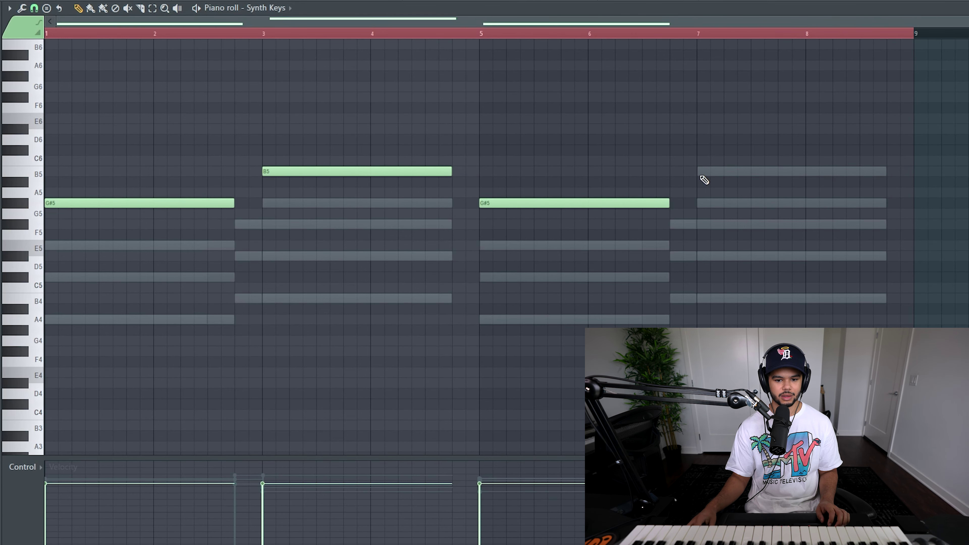
key("ctrl+l")
key("space")
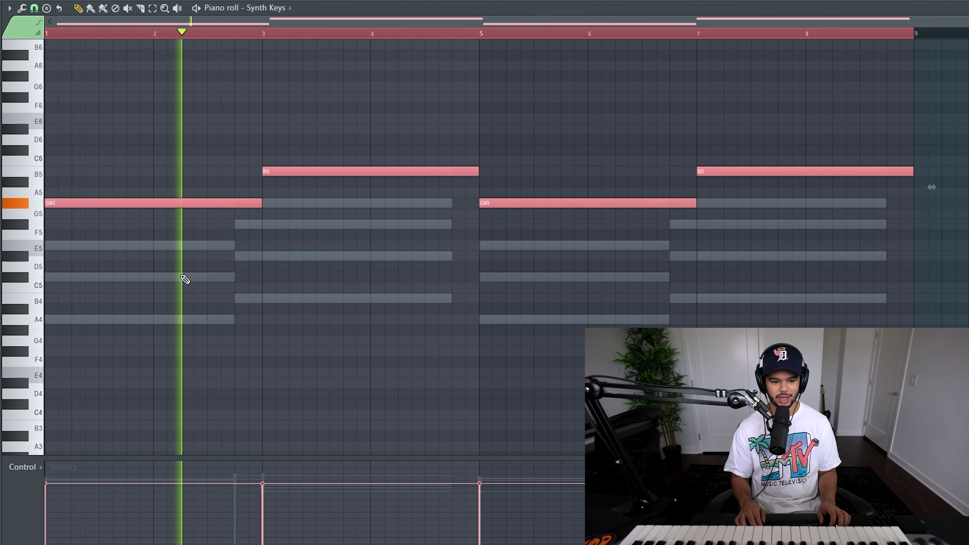
Step: Cut the whole Synth Keys line and paste the notes
key("ctrl+x")
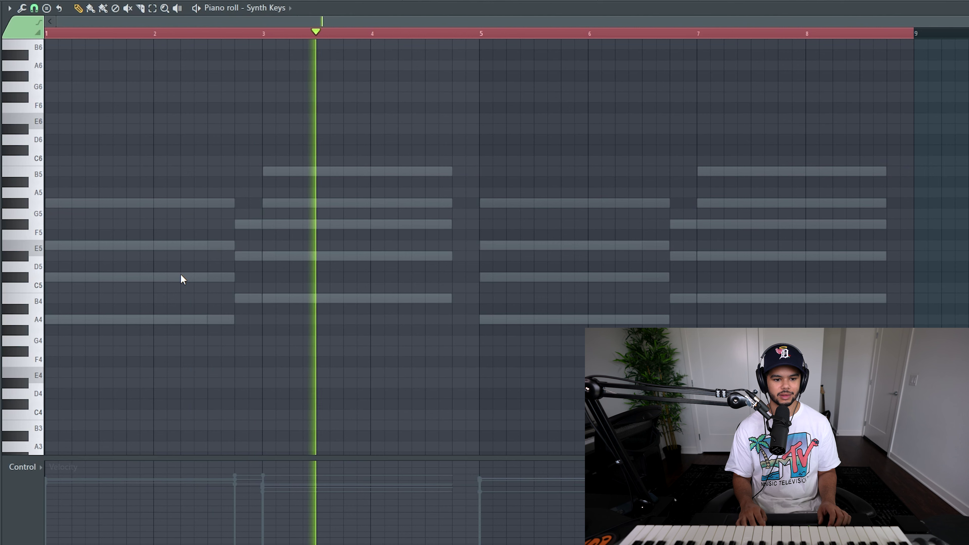
key("ctrl+v")
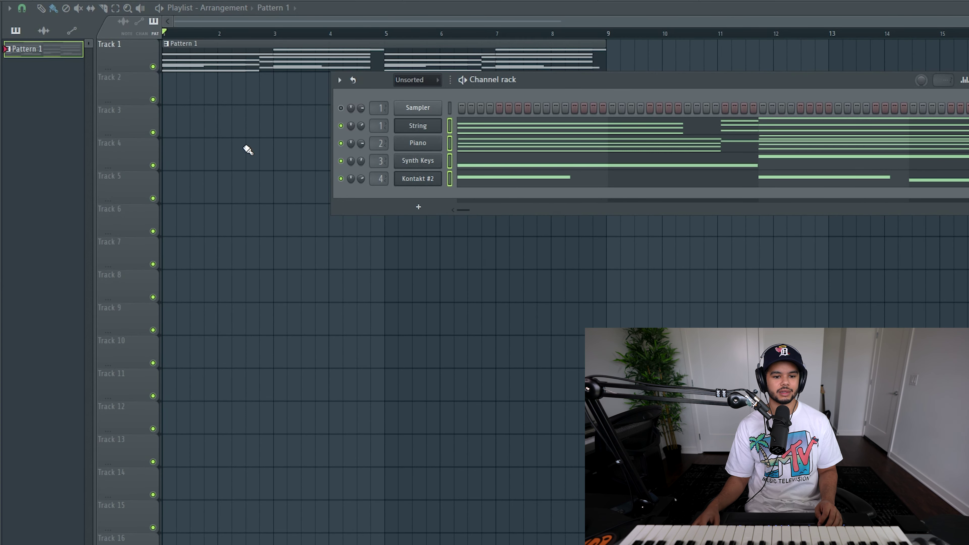
Step: Consolidate the Pattern 1 clip in the playlist to a 32Bit float stereo WAV with the tail's remainder cut
key("F6")
key("ctrl+a")
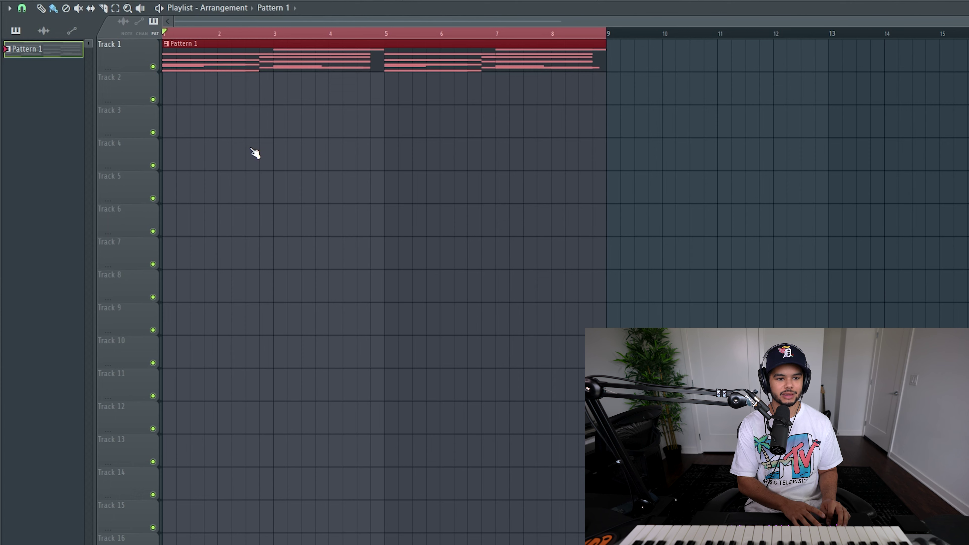
key("ctrl+alt+c")
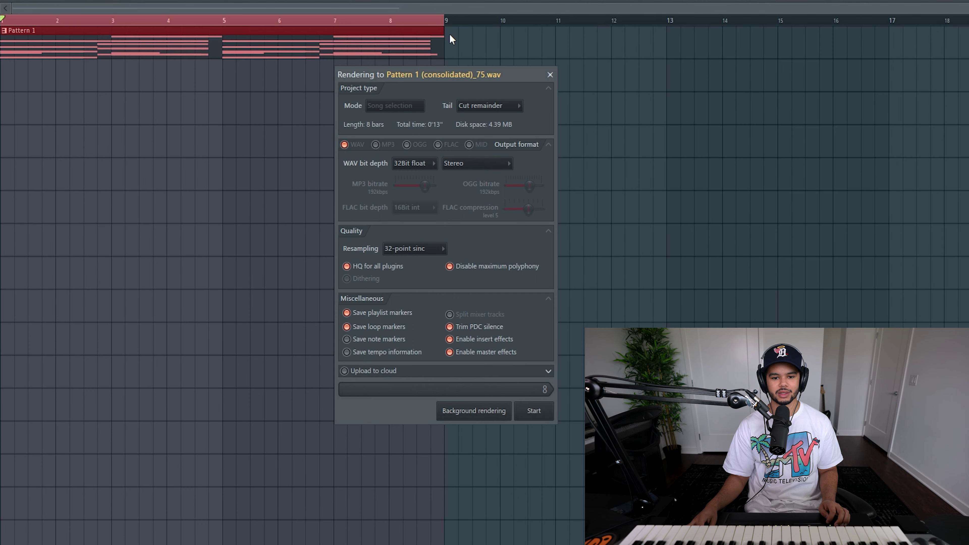
left_click(550, 409)
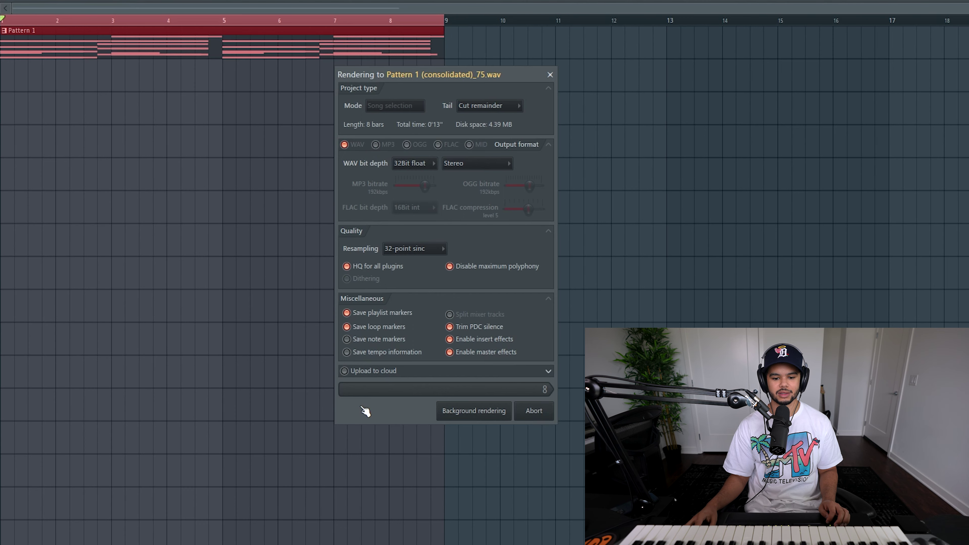
Step: Open the consolidated Pattern 1 audio clip's sample in the audio editor
double_click(169, 40)
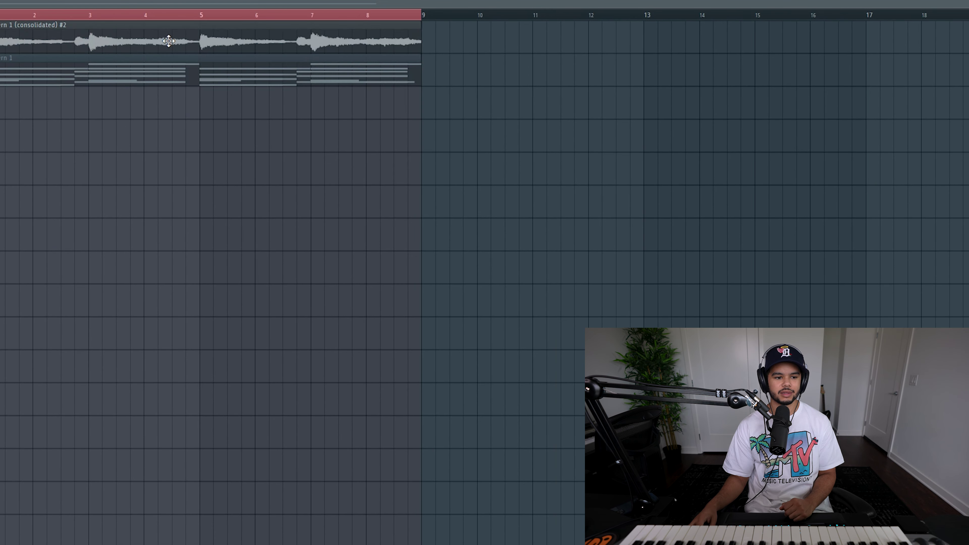
left_click_drag(73, 54, 518, 72)
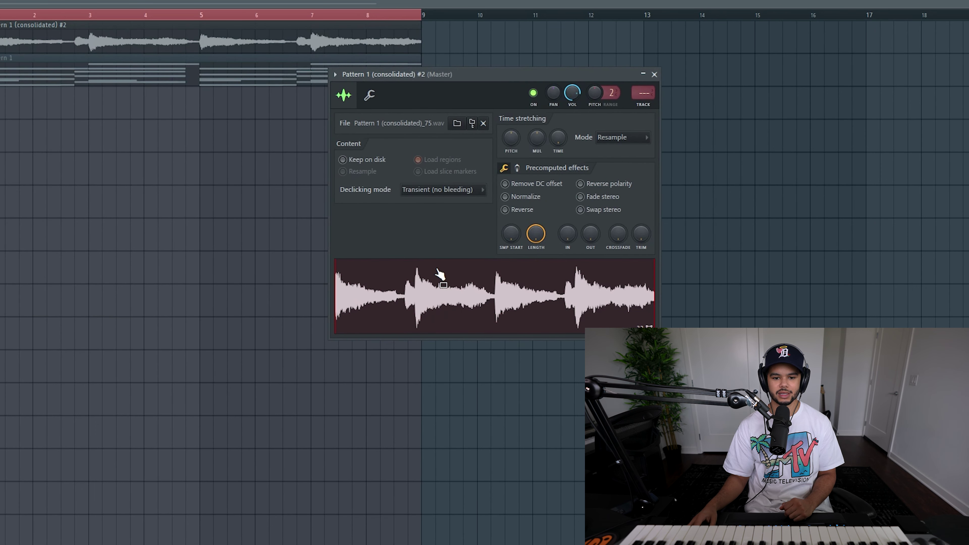
right_click(431, 275)
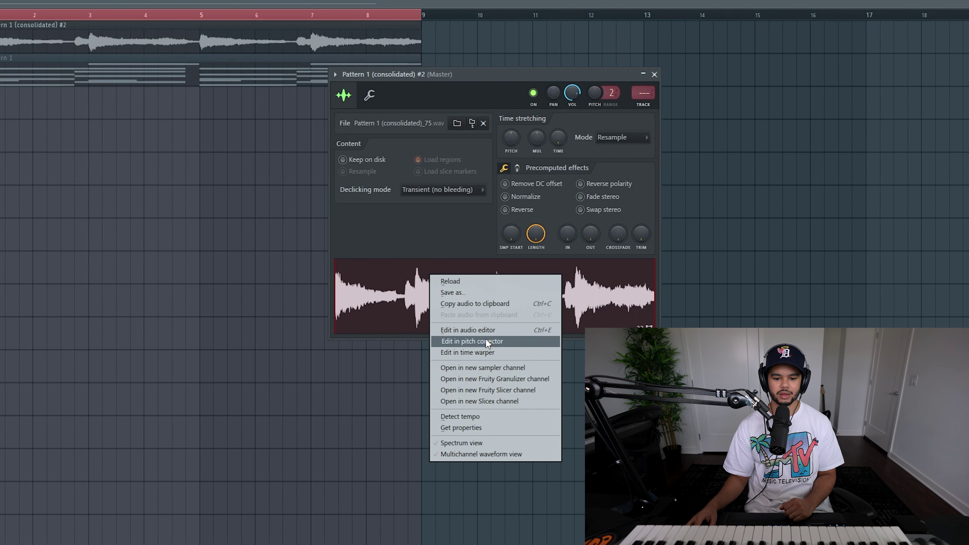
left_click(502, 331)
left_click_drag(121, 77, 506, 73)
Step: In the sample's properties, set the samplerate to 2000 Hz with Resample enabled and turn on Tempo-sync
left_click(255, 144)
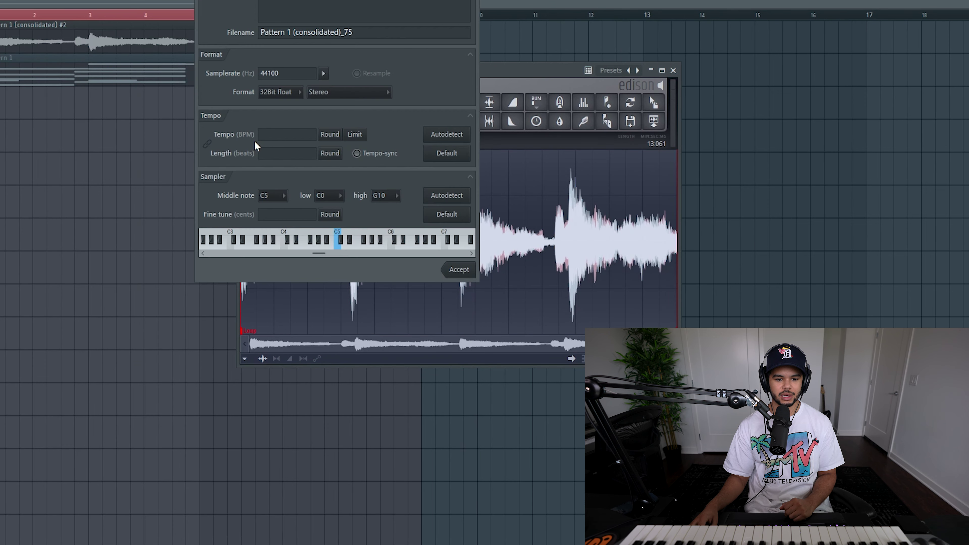
double_click(302, 72)
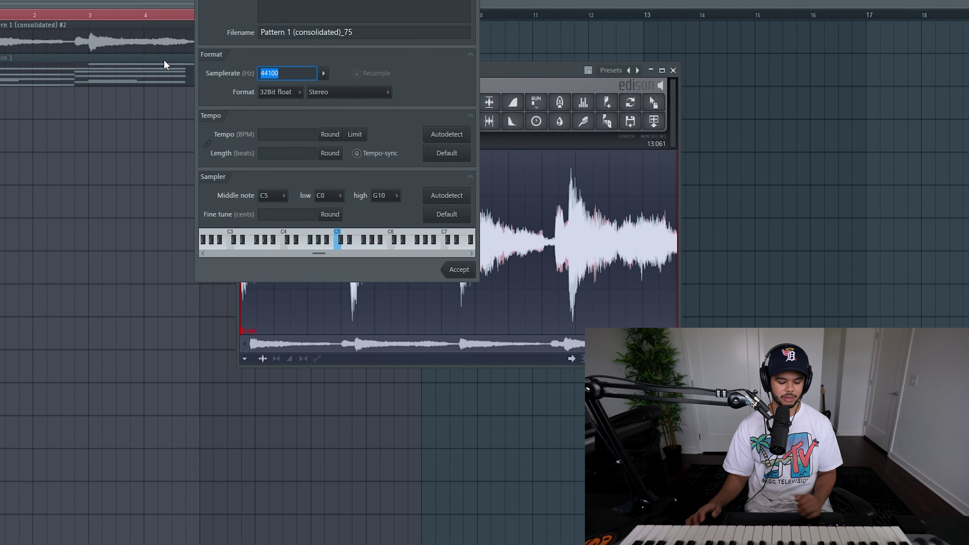
type("2000")
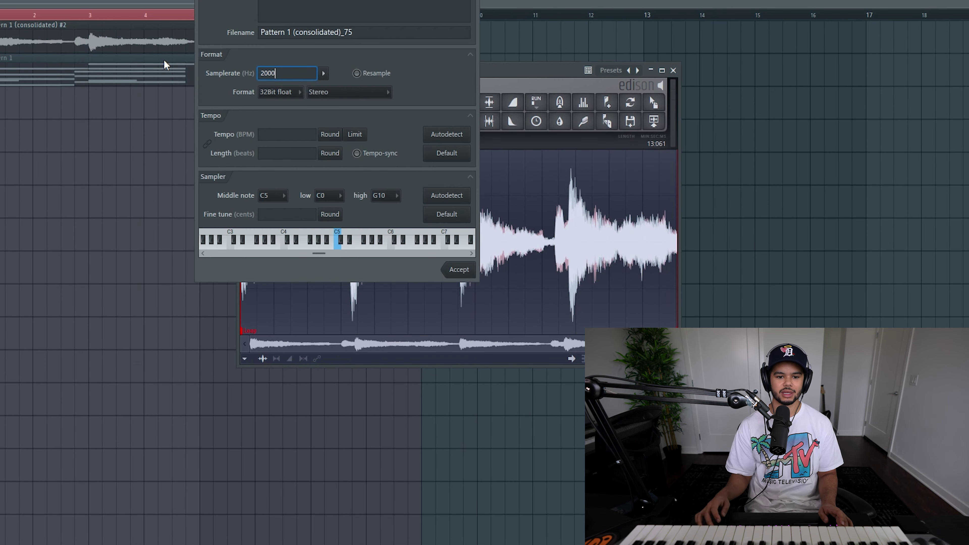
left_click(363, 77)
left_click(361, 154)
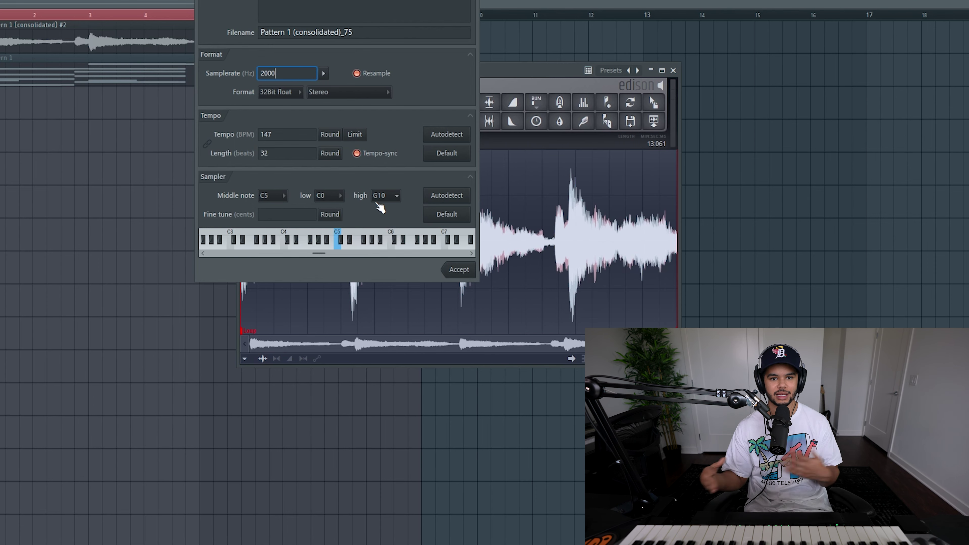
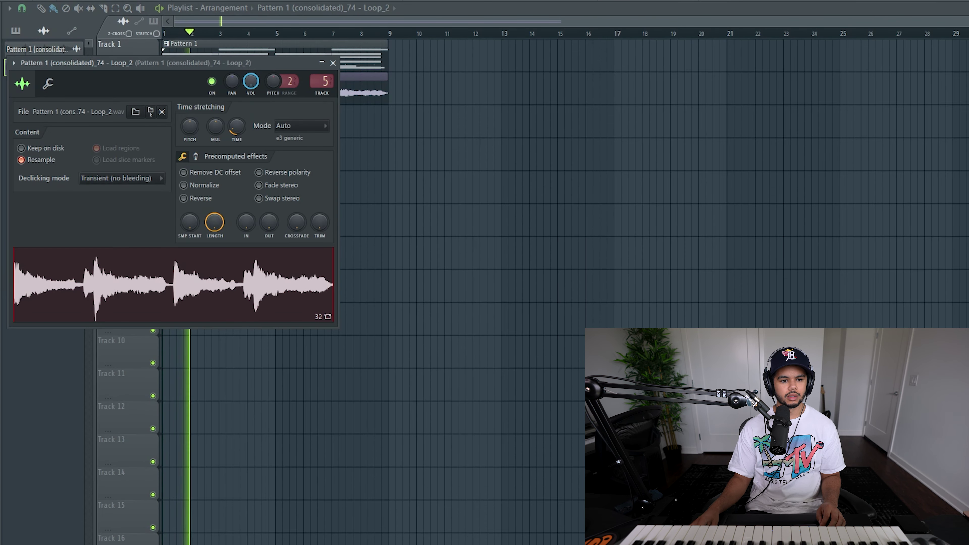
Step: Close the loop's sample settings and review the cut group settings of the UTOPIA BASS and BIG DRACO 808 channels
left_click(333, 63)
key("F6")
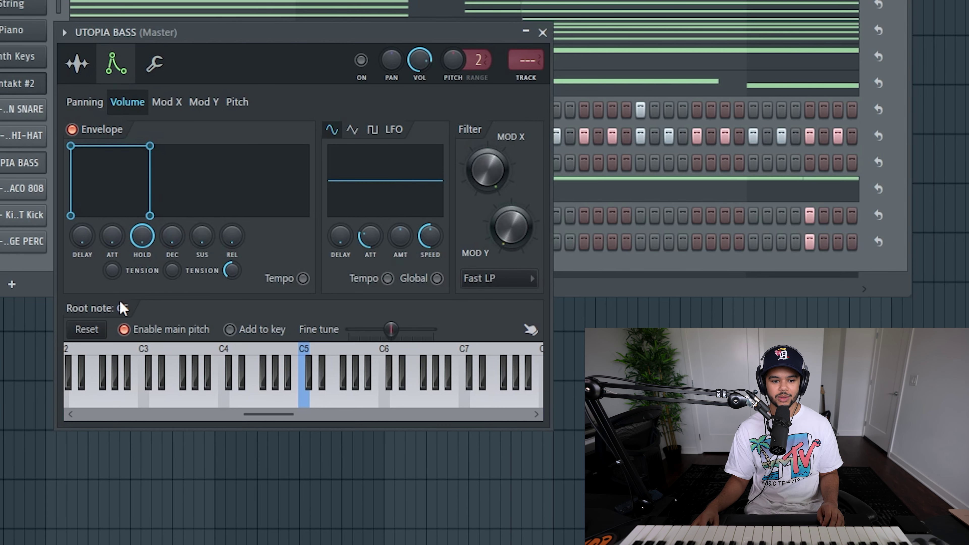
left_click(77, 65)
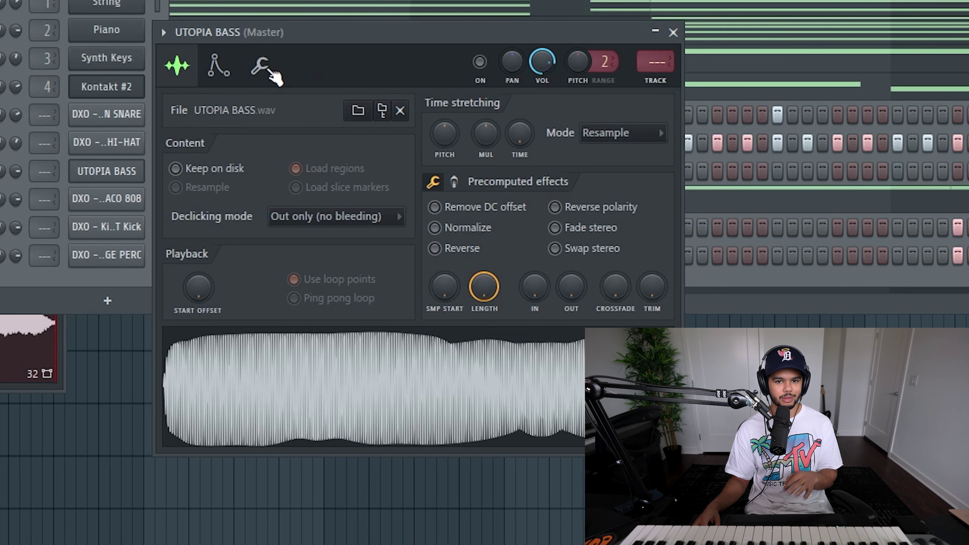
left_click(263, 73)
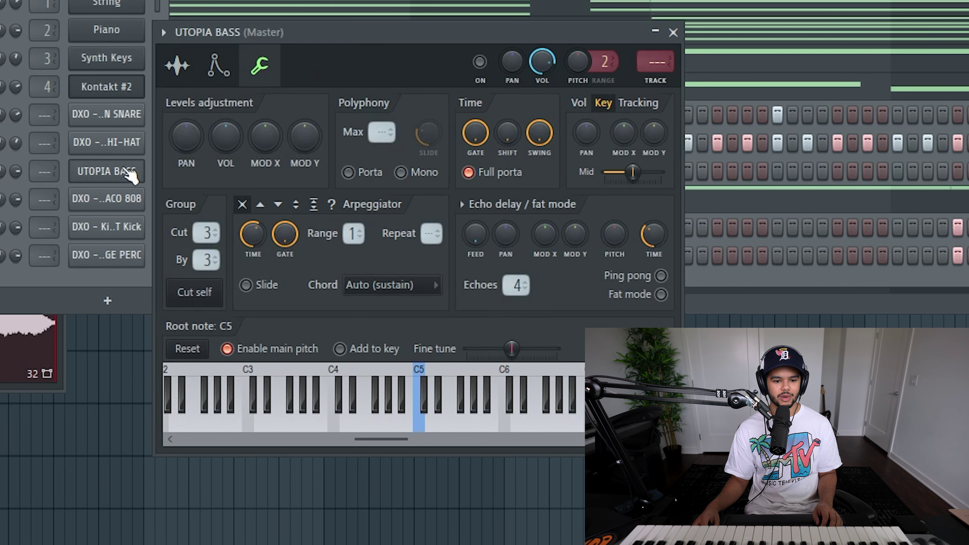
left_click(121, 206)
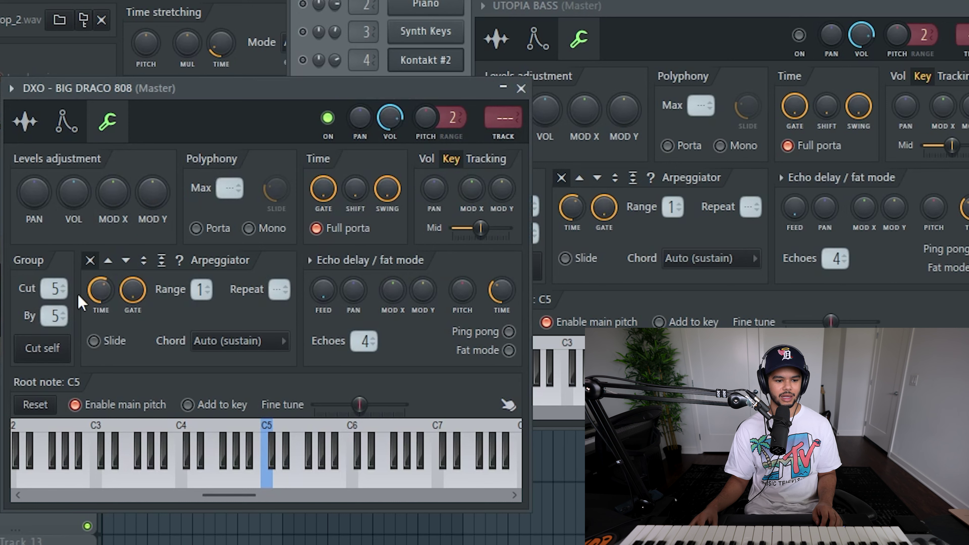
left_click(673, 23)
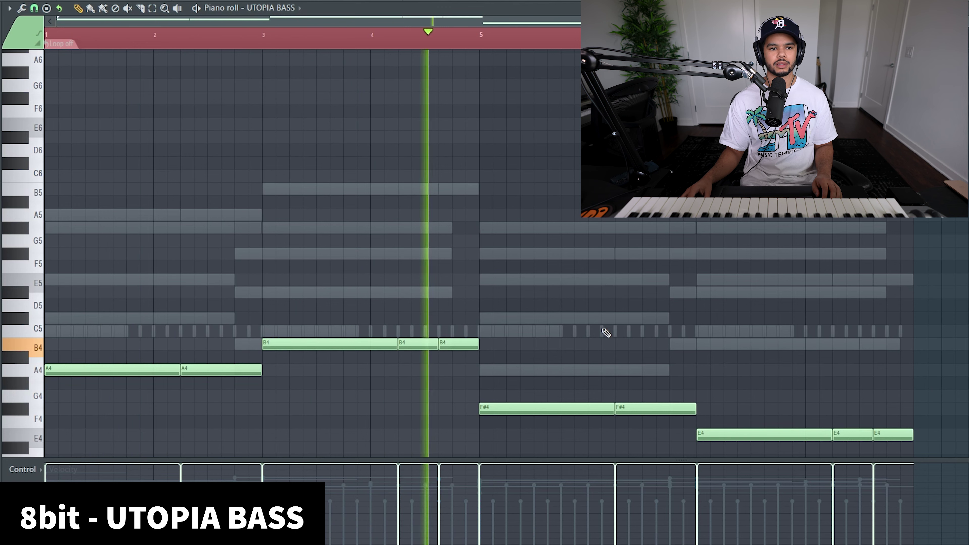
Step: Delete the second A4 note and the two short B4 notes before bar 5 from the UTOPIA BASS line
scroll(681, 289, "down", 2)
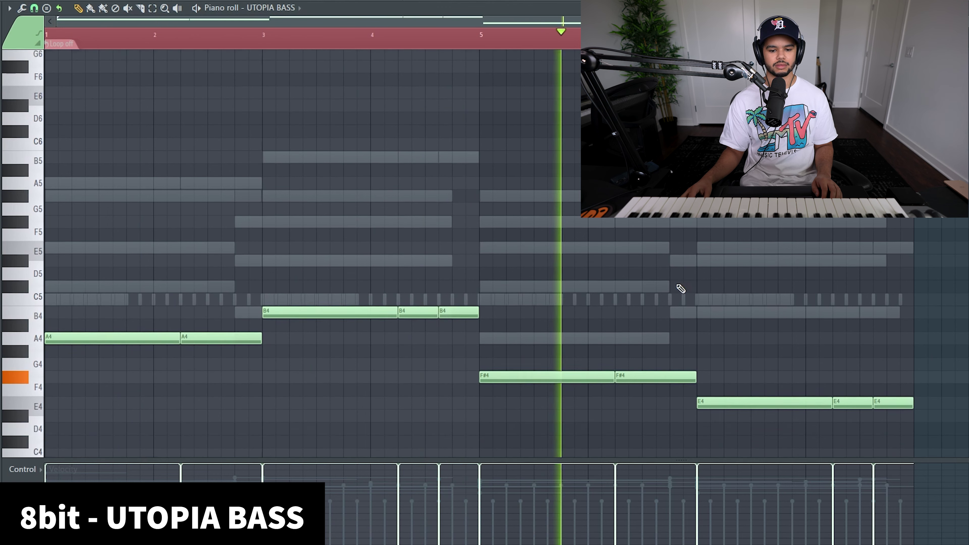
scroll(680, 289, "down", 3)
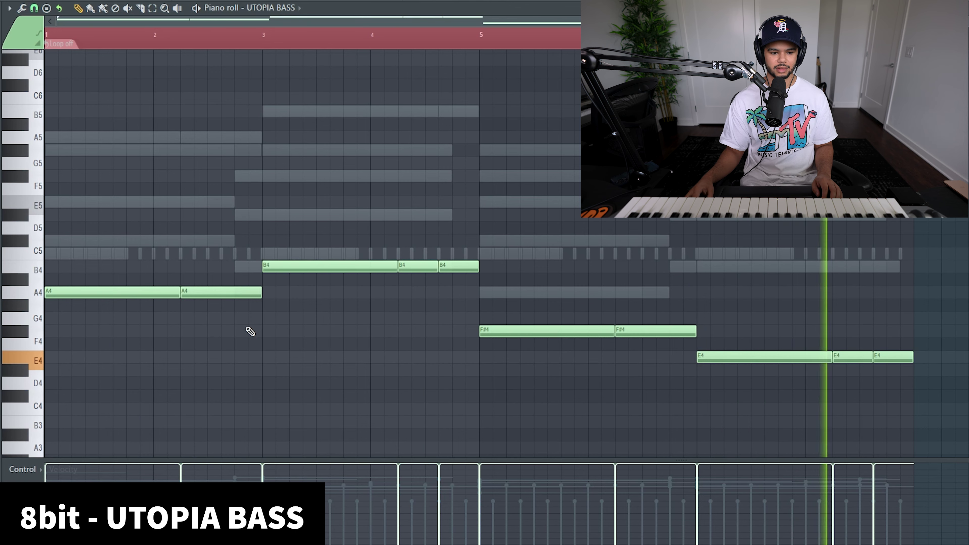
right_click(245, 292)
right_click(418, 266)
right_click(458, 266)
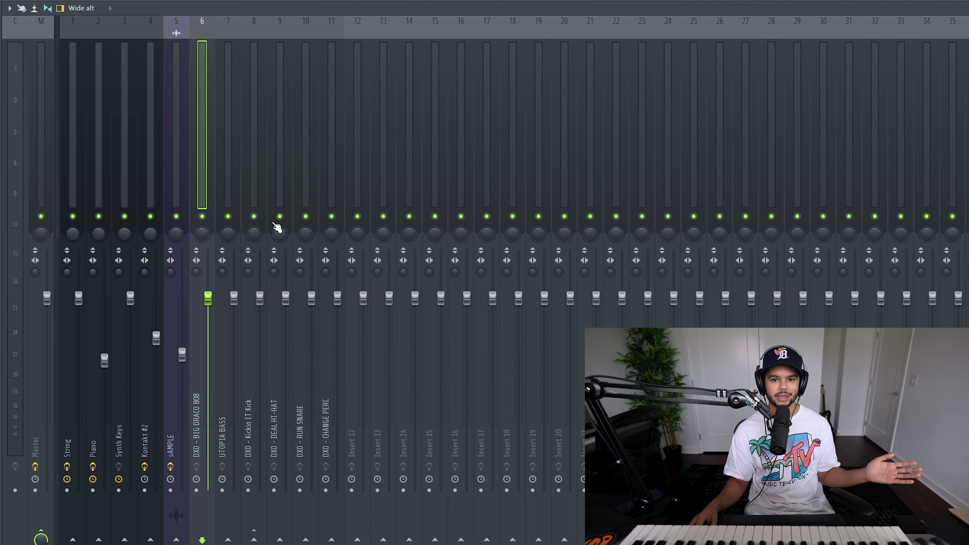
Step: Review the UTOPIA BASS and Kickin IT Kick mixer tracks and return to the playlist
left_click(226, 174)
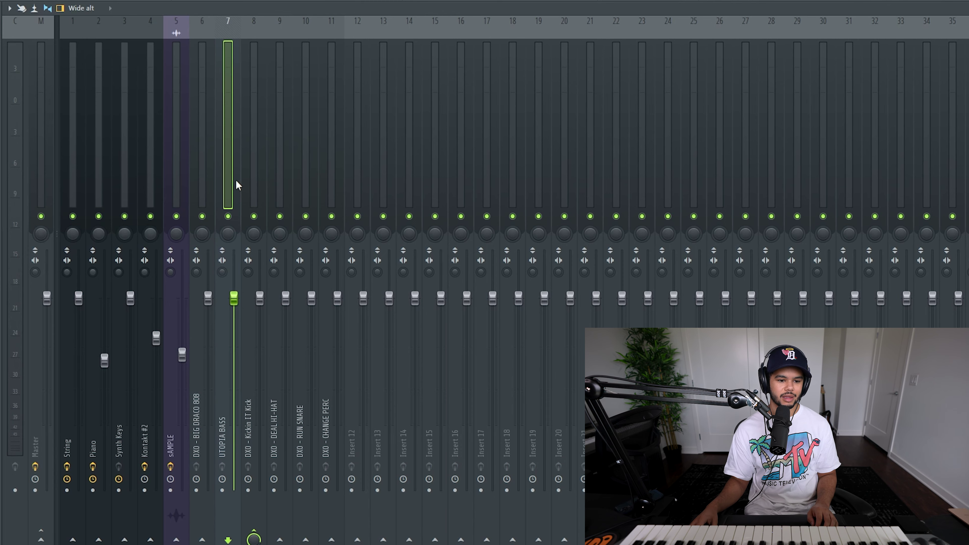
left_click(255, 184)
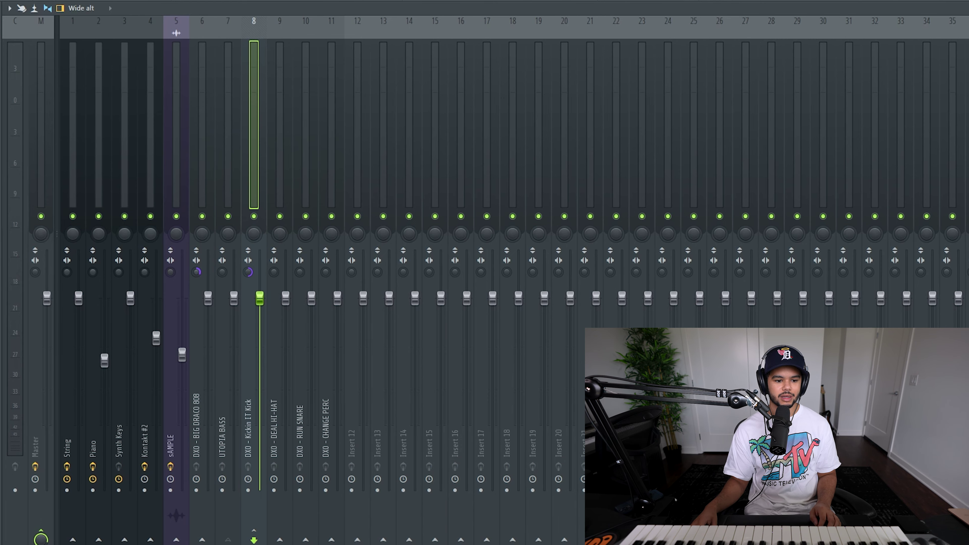
key("F9")
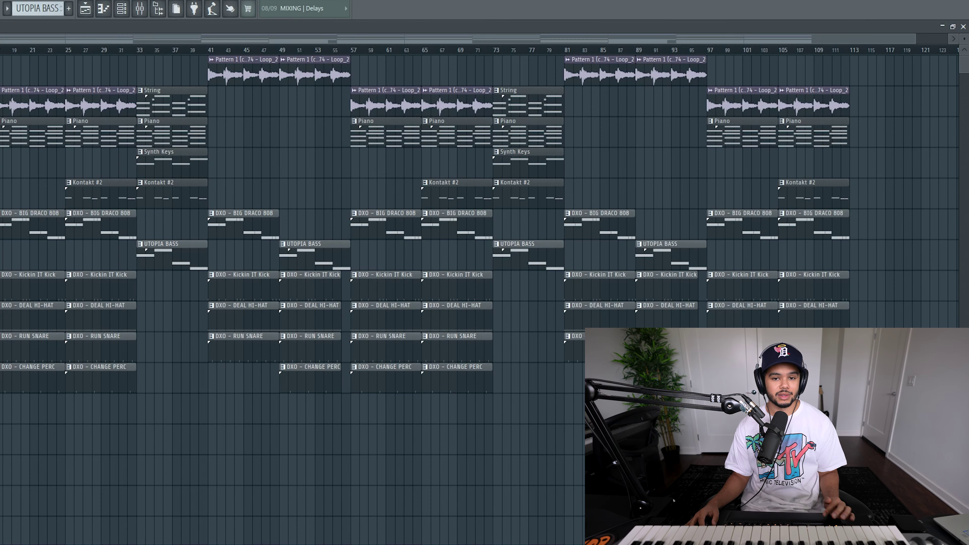
Step: Inspect the SSLComp Stereo and Fruity soft clipper effects on the Master mixer track
left_click(139, 9)
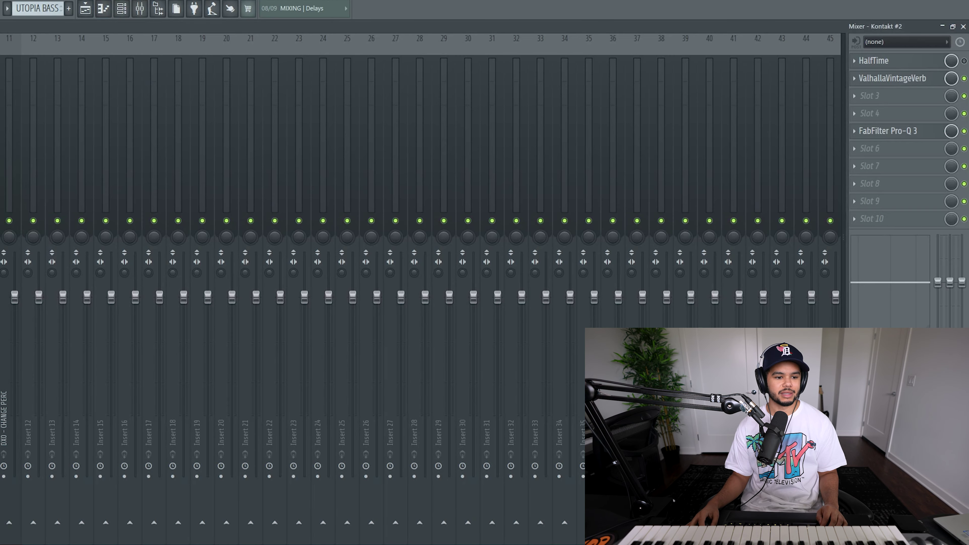
left_click(892, 86)
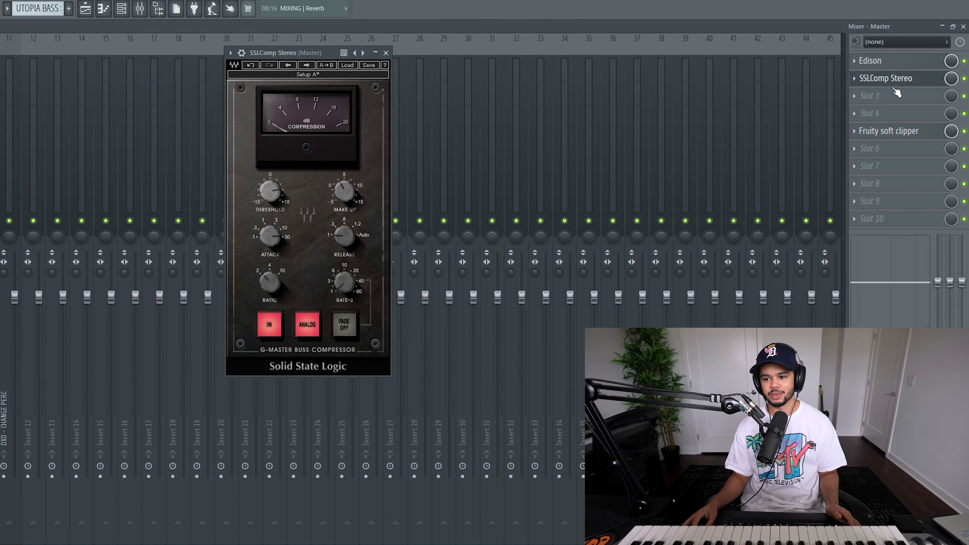
left_click(906, 132)
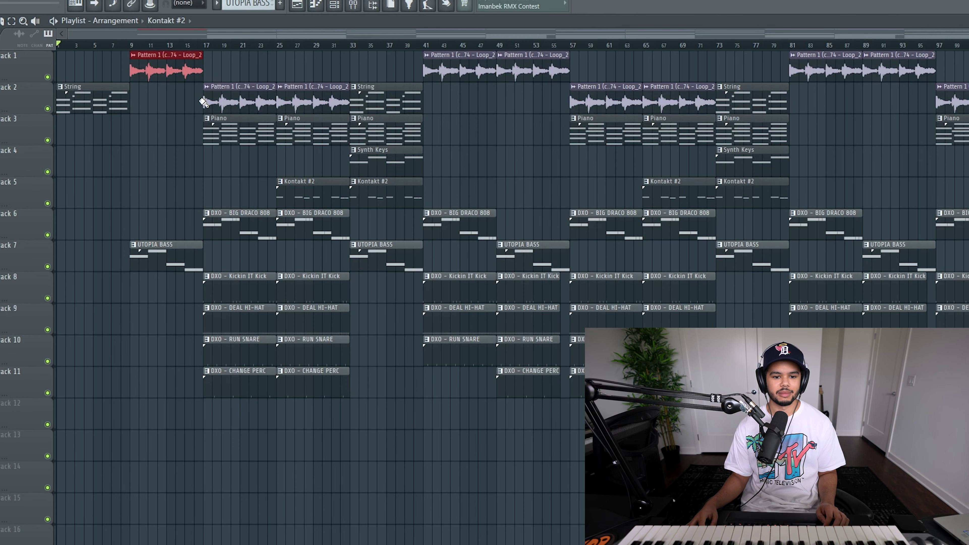
Step: Select the String, Piano, Synth Keys, Kontakt #2 and UTOPIA BASS clips between bars 33 and 41 in the playlist
scroll(372, 63, "up", 2)
left_click_drag(422, 73, 419, 347)
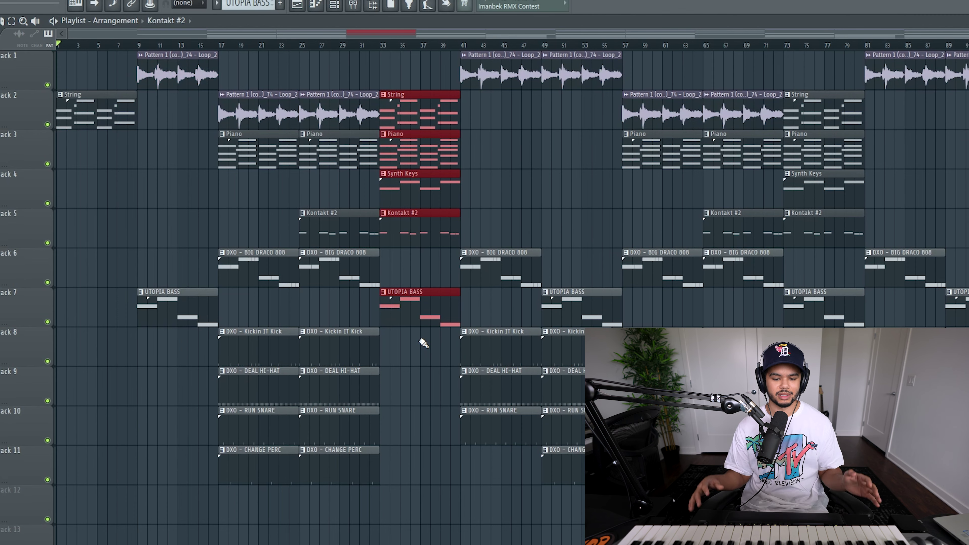
scroll(280, 349, "down", 1)
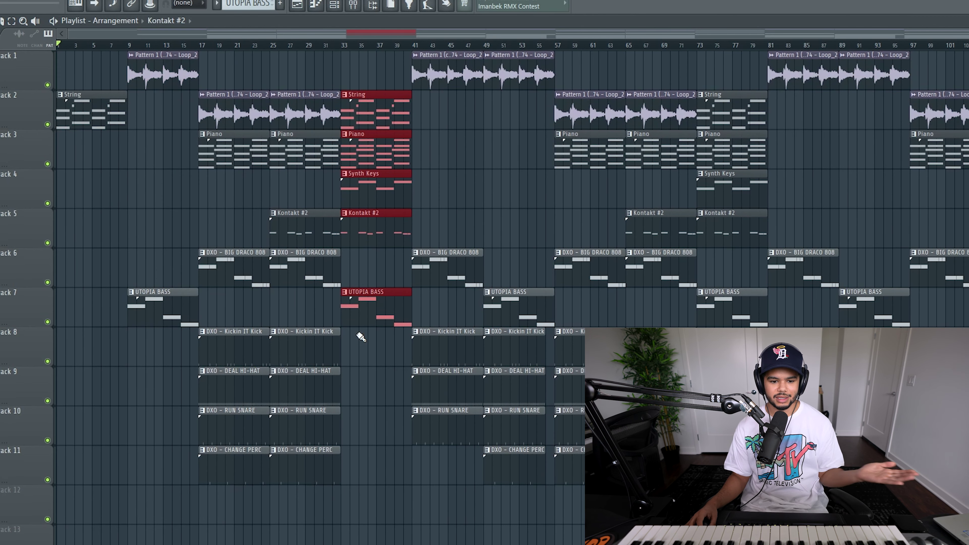